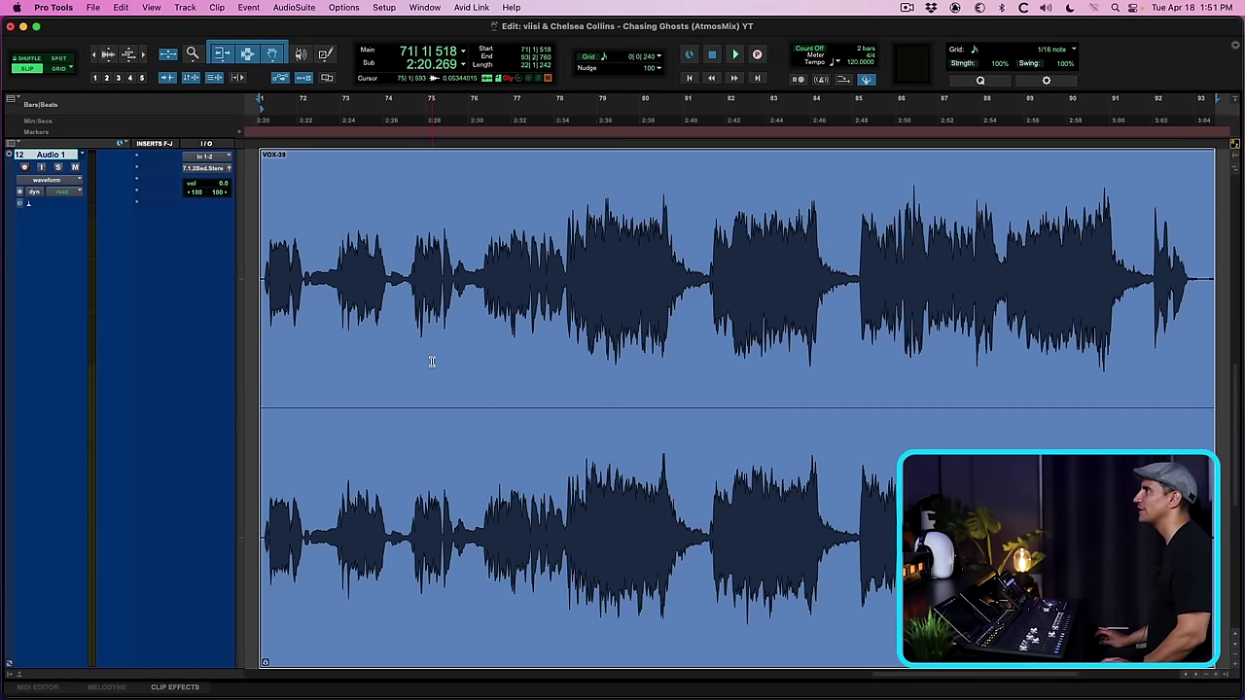
- Audition the VOX-39 clip and locate the VOX-38 and VOX-22 vocal clips on the Stem10.dup2 and Stem 10 tracks
key(space)
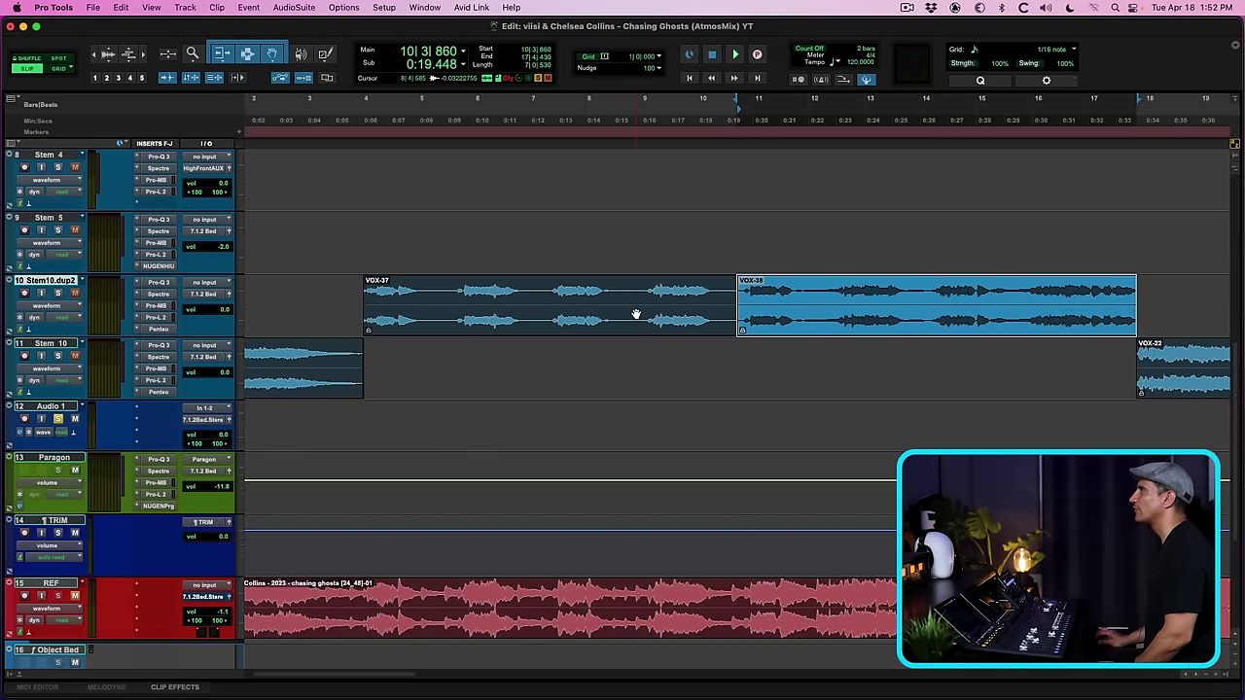
scroll(635, 314, right, 5)
click(645, 290)
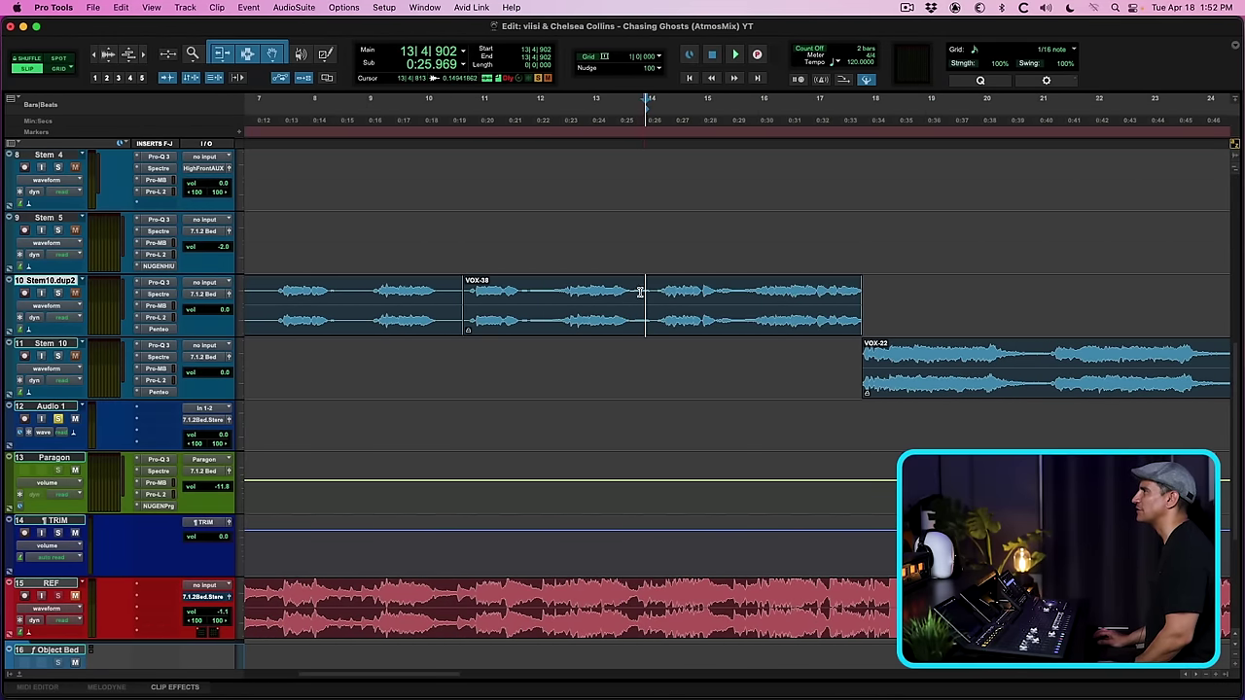
click(612, 325)
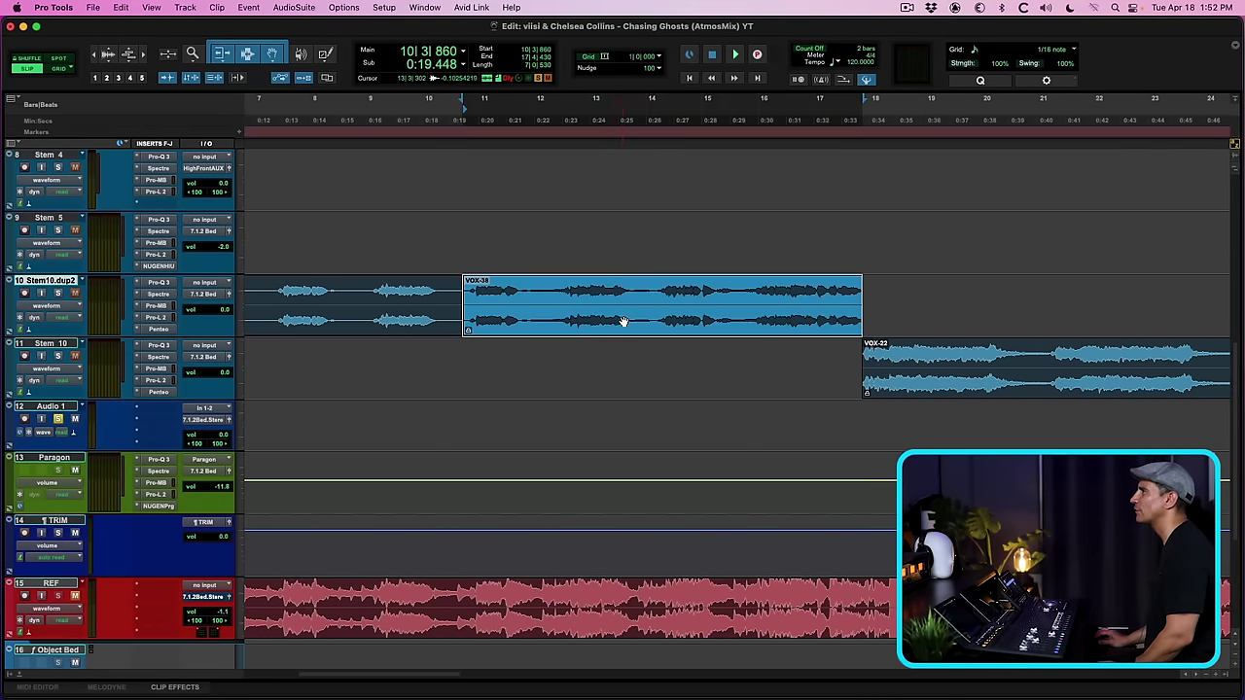
scroll(623, 322, right, 4)
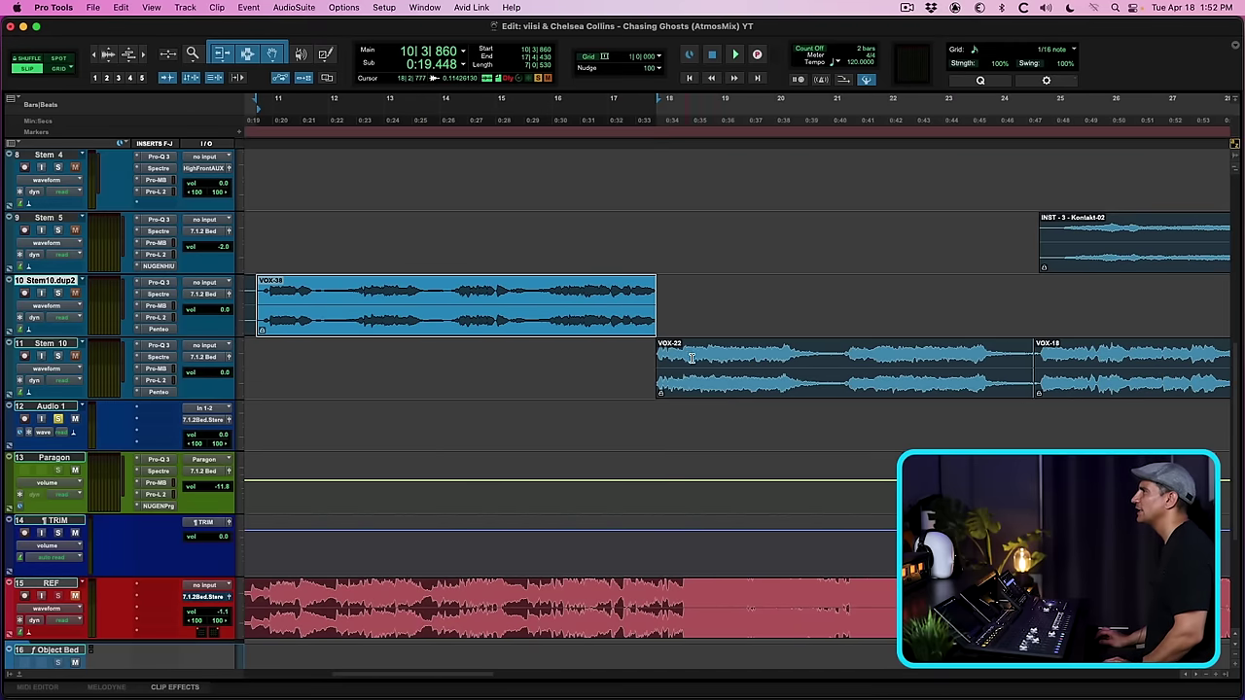
click(719, 381)
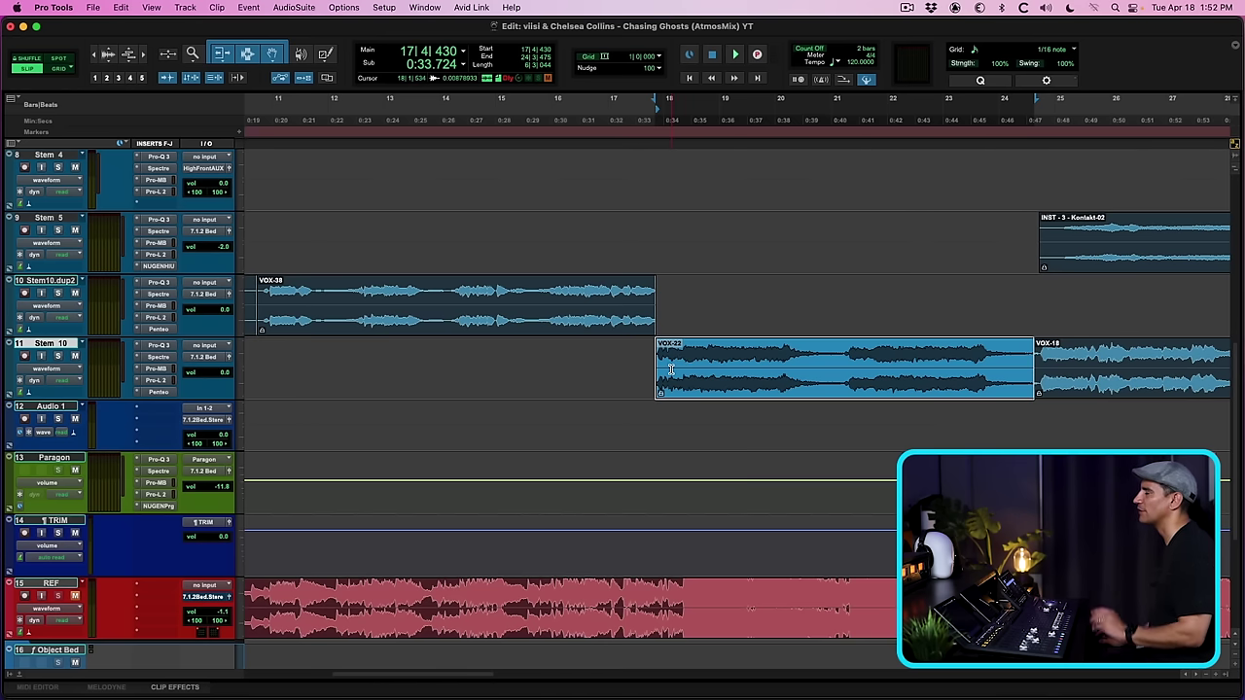
click(574, 322)
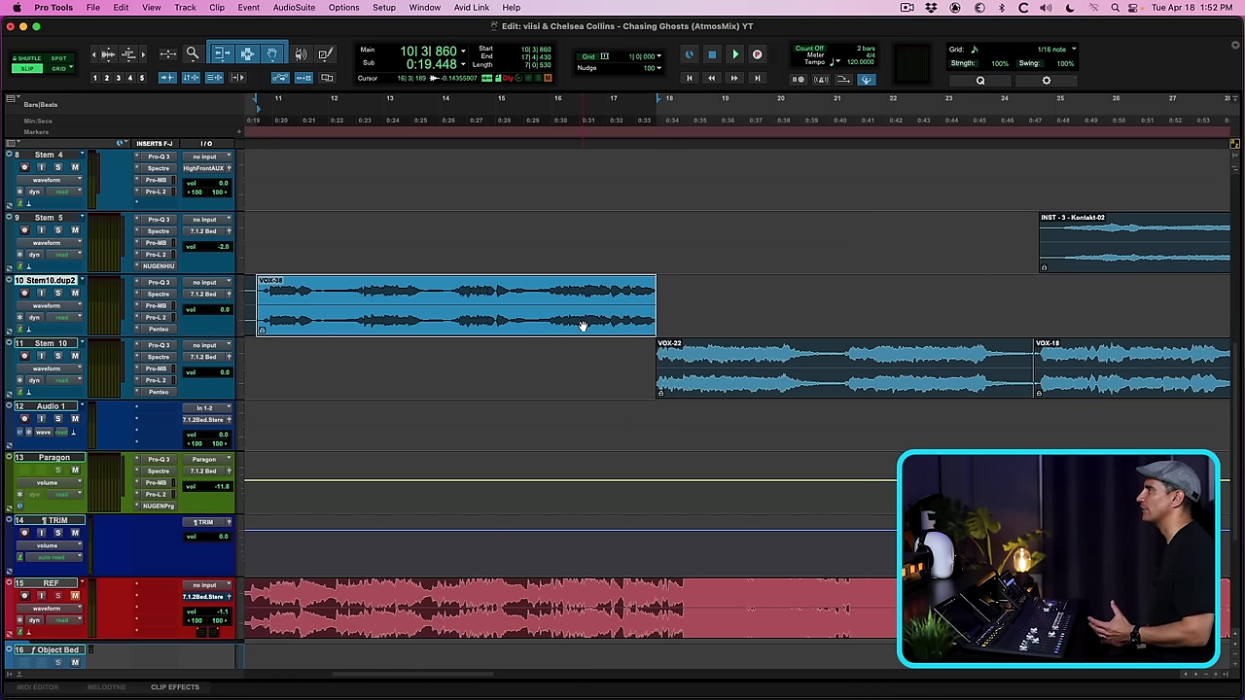
- Compare the Penteo upmix settings on the Stem10.dup2 and Stem 10 tracks
click(154, 329)
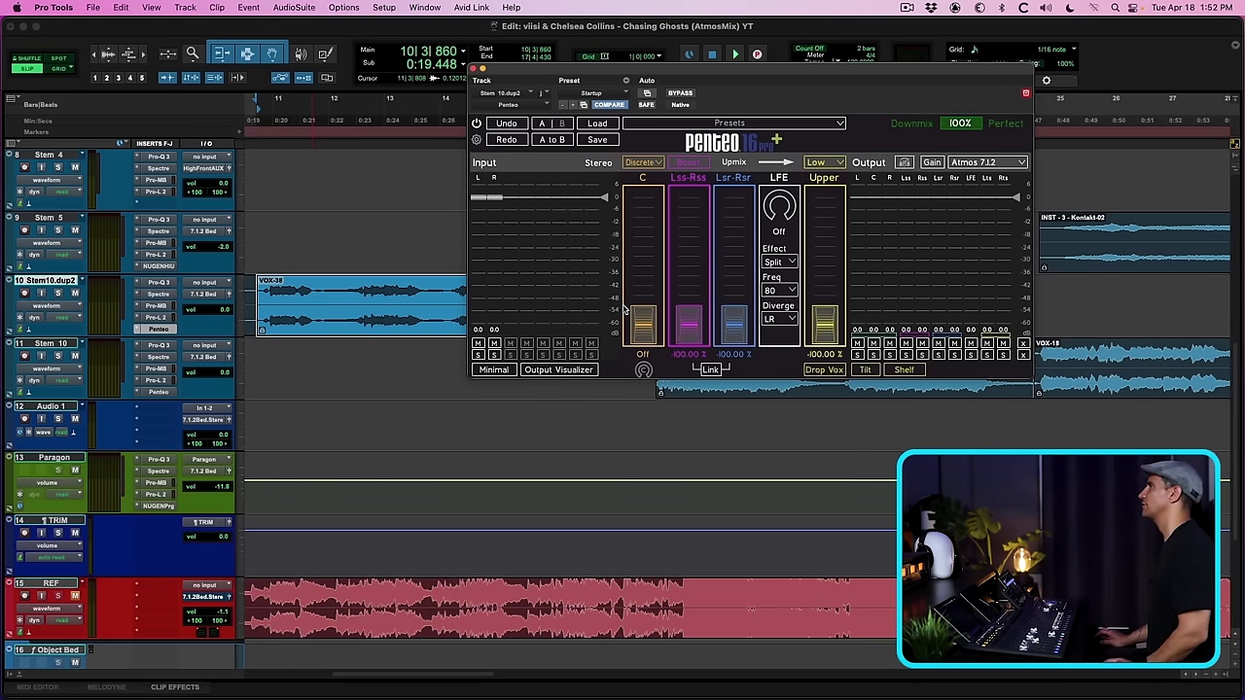
click(167, 331)
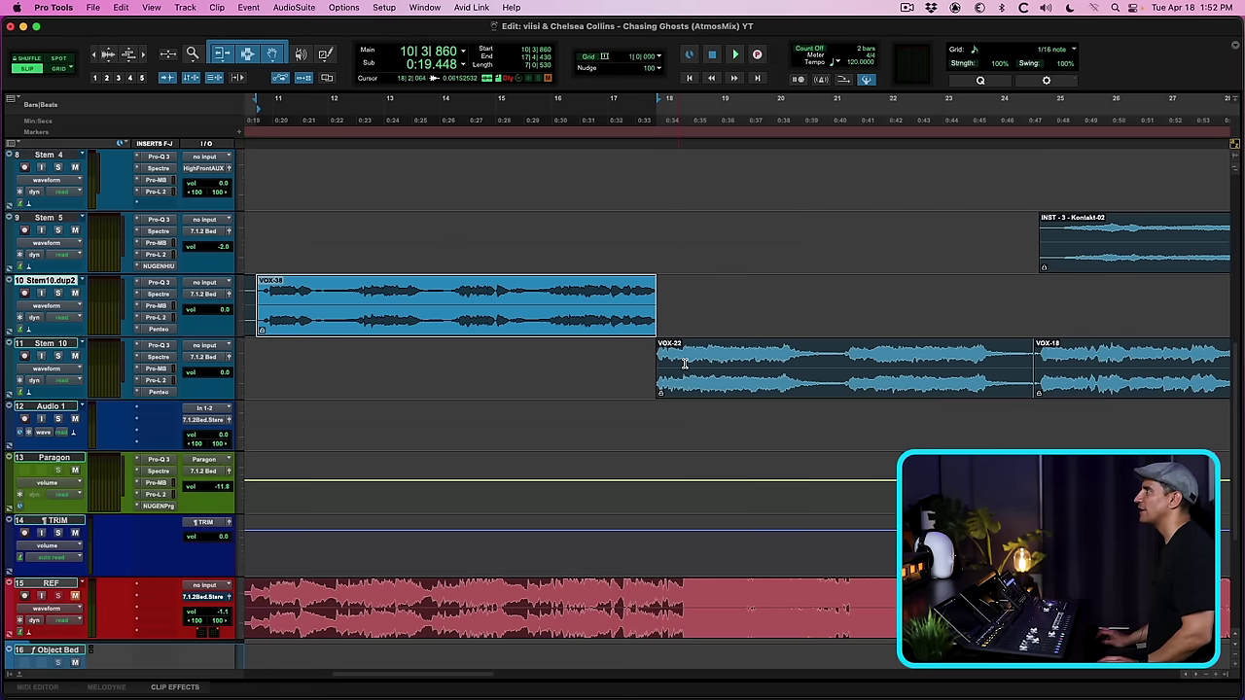
click(717, 387)
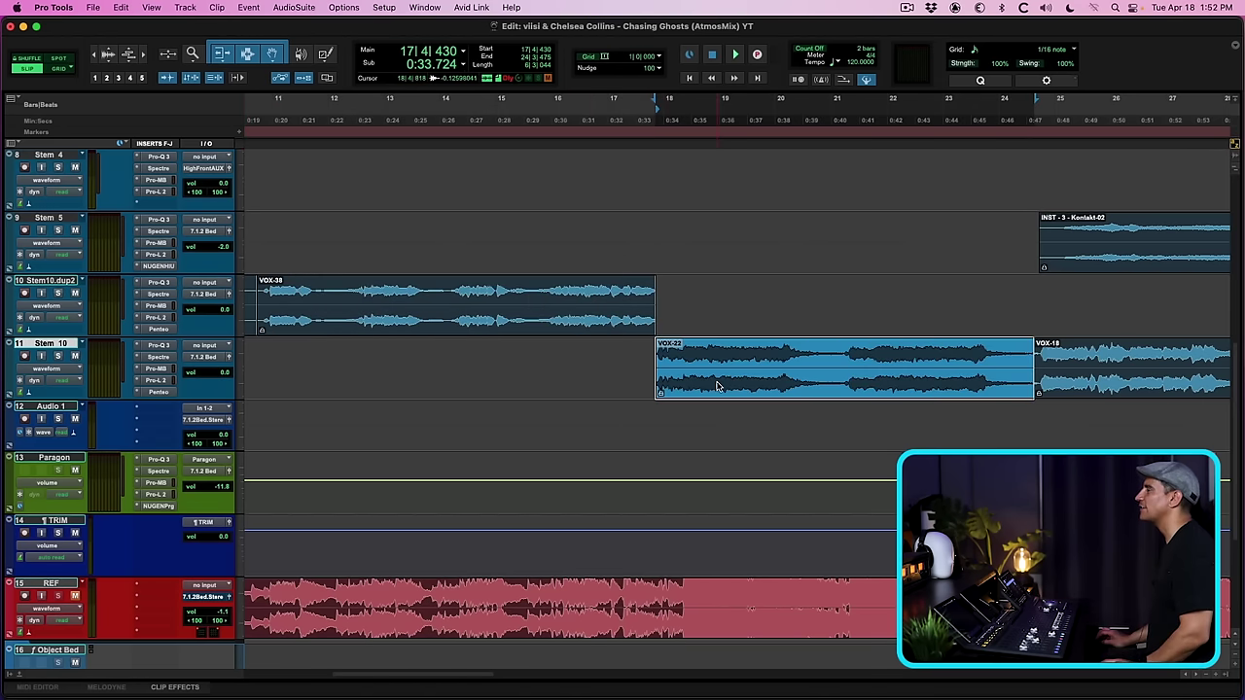
click(153, 392)
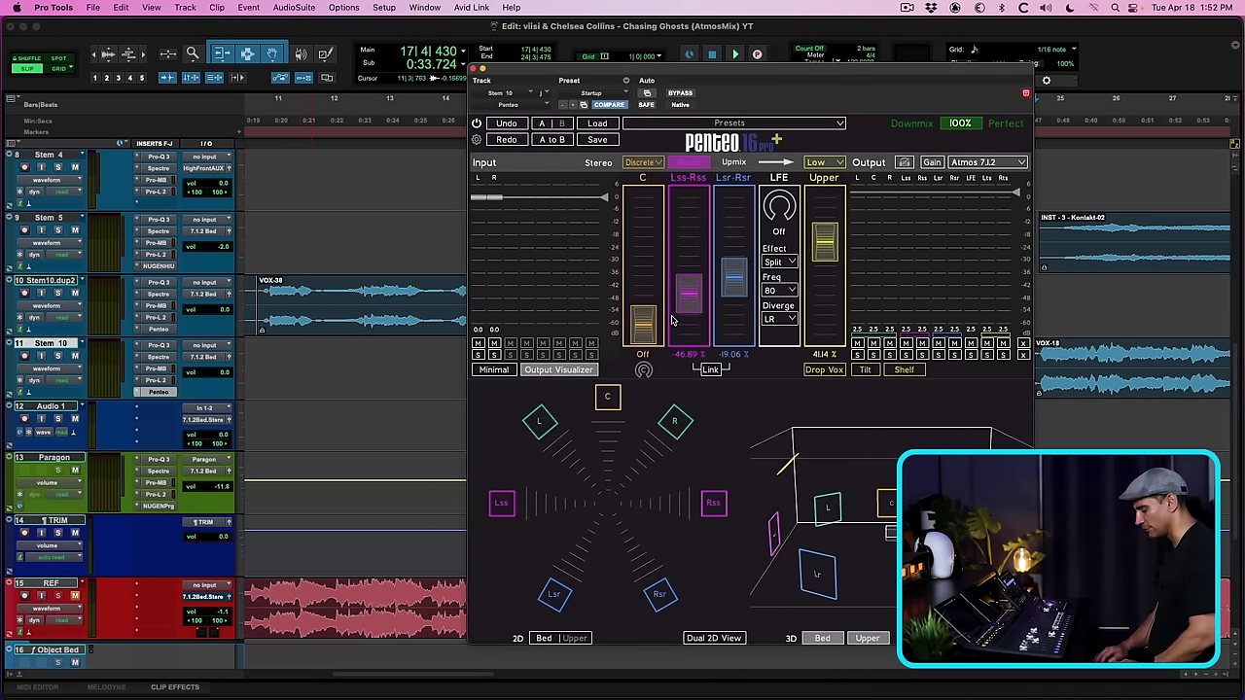
key(super+w)
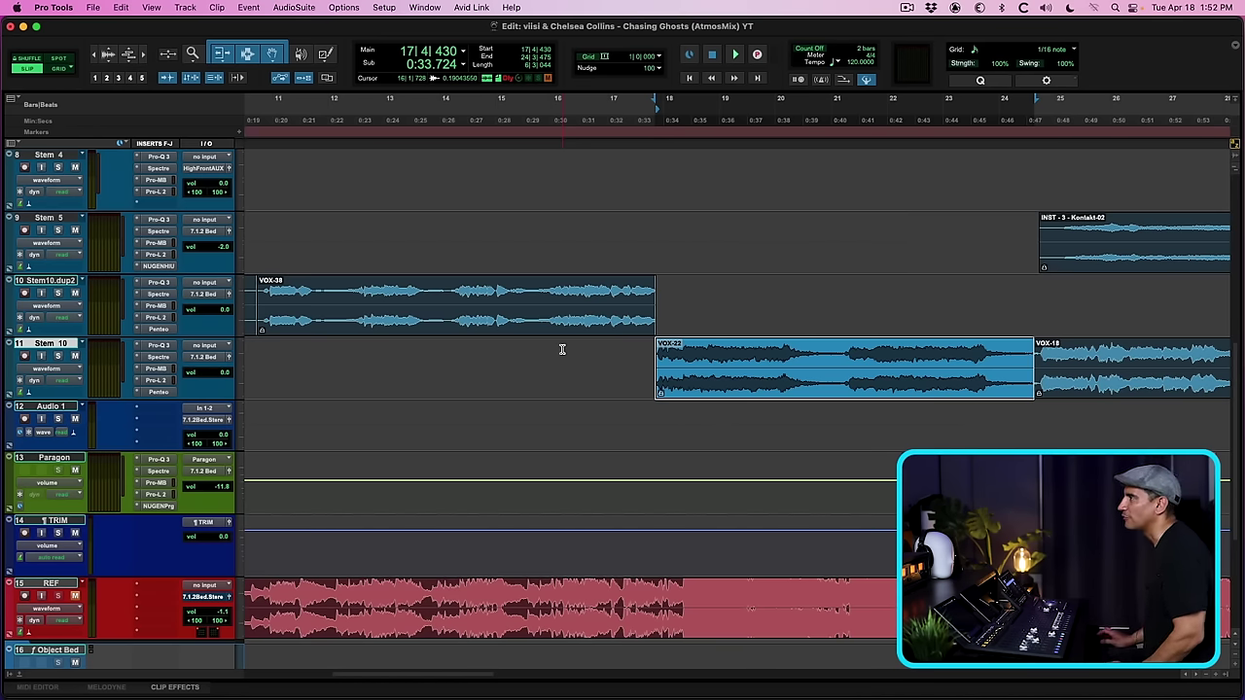
- Solo the Stem10.dup2 track and play its VOX-38 clip
click(530, 333)
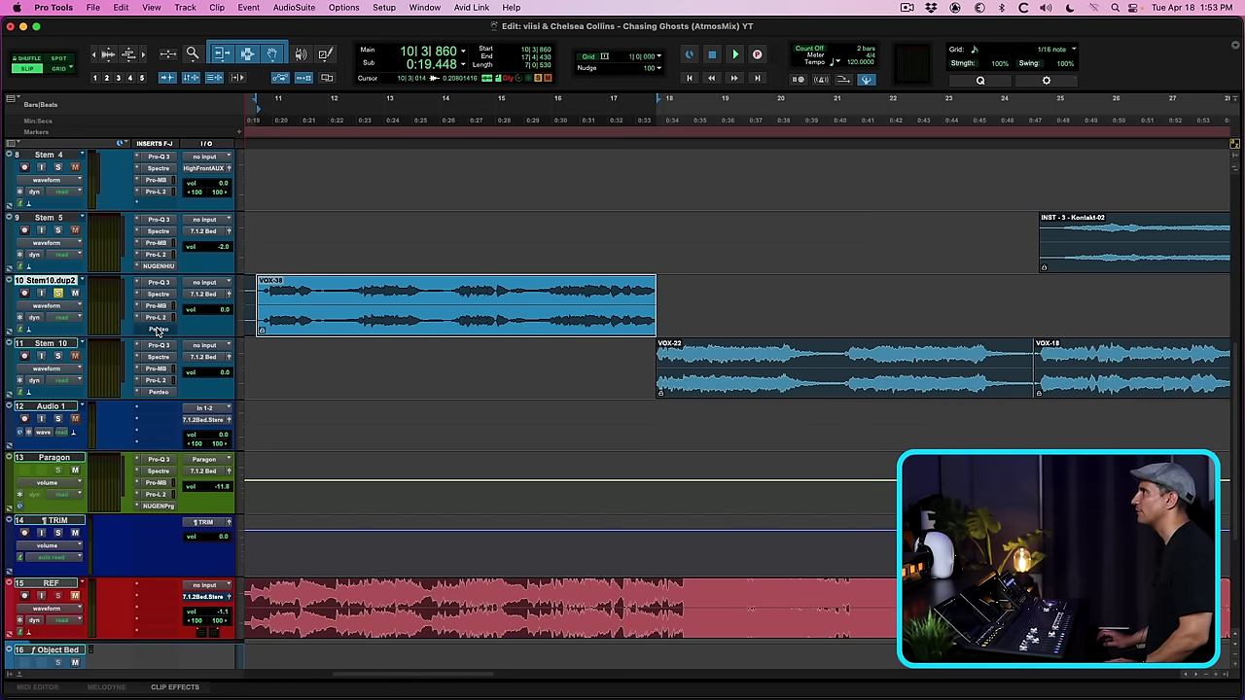
key(space)
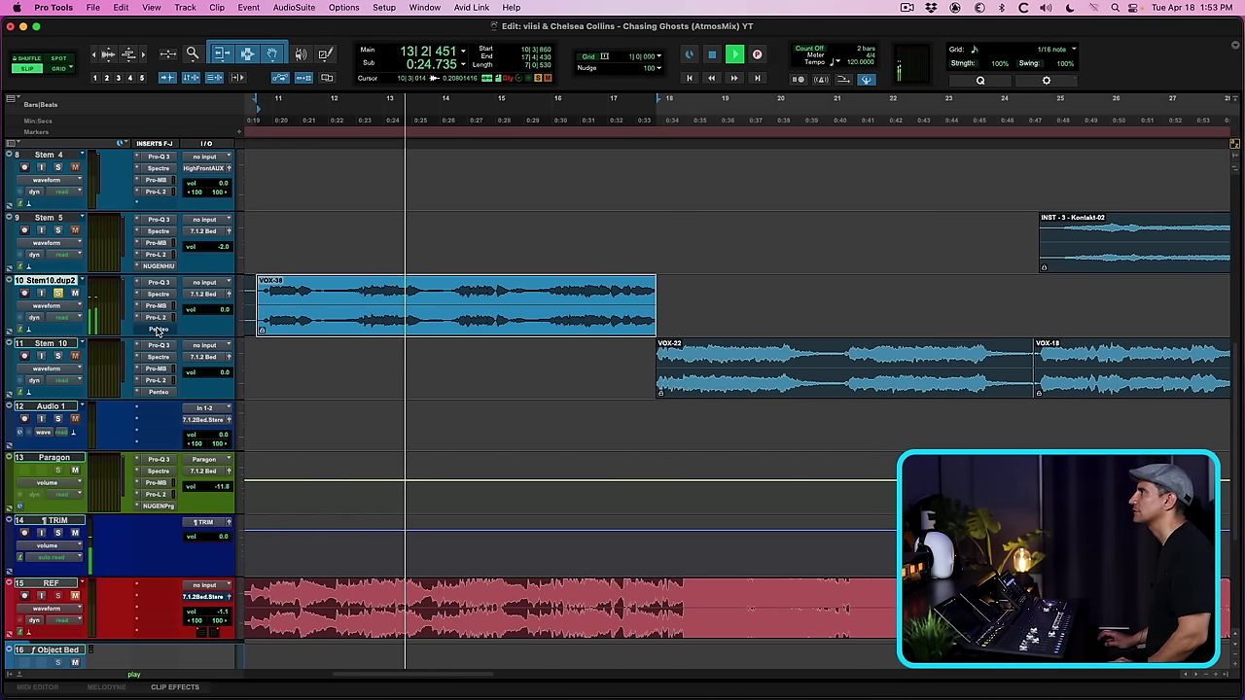
key(space)
- Raise the center channel in Stem10.dup2's Penteo plug-in to 6.00 dB while playing VOX-38, and close the plug-in
click(156, 331)
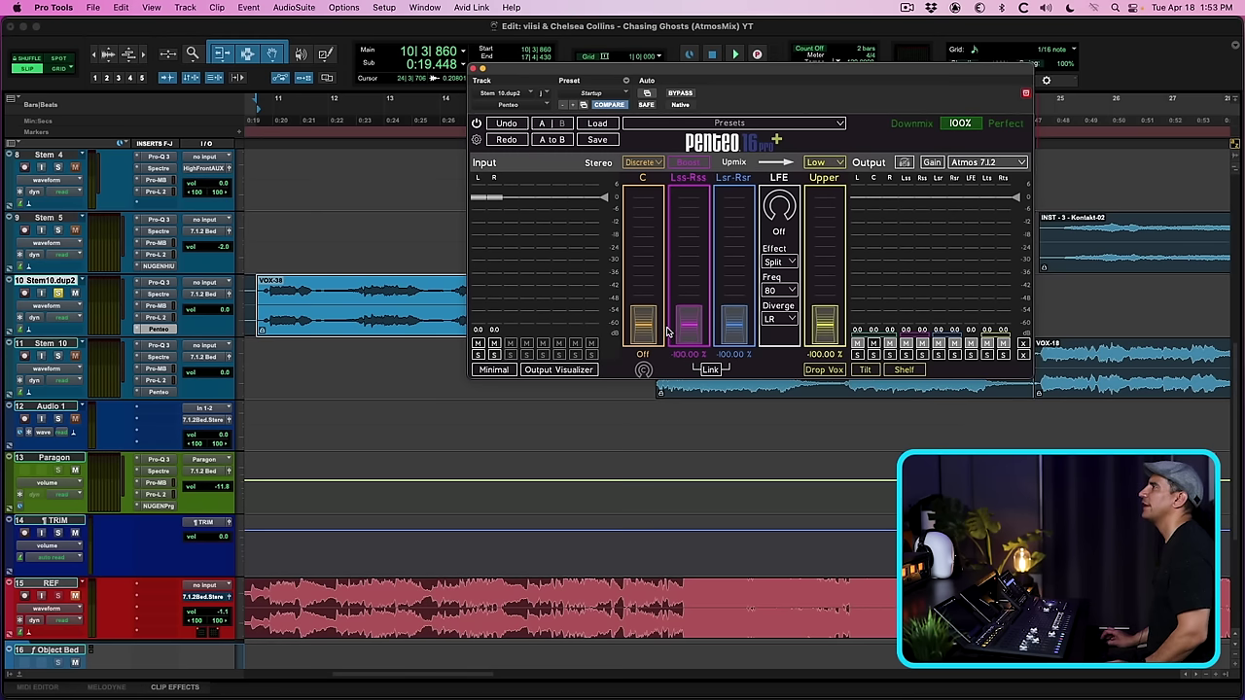
drag(646, 336, 634, 375)
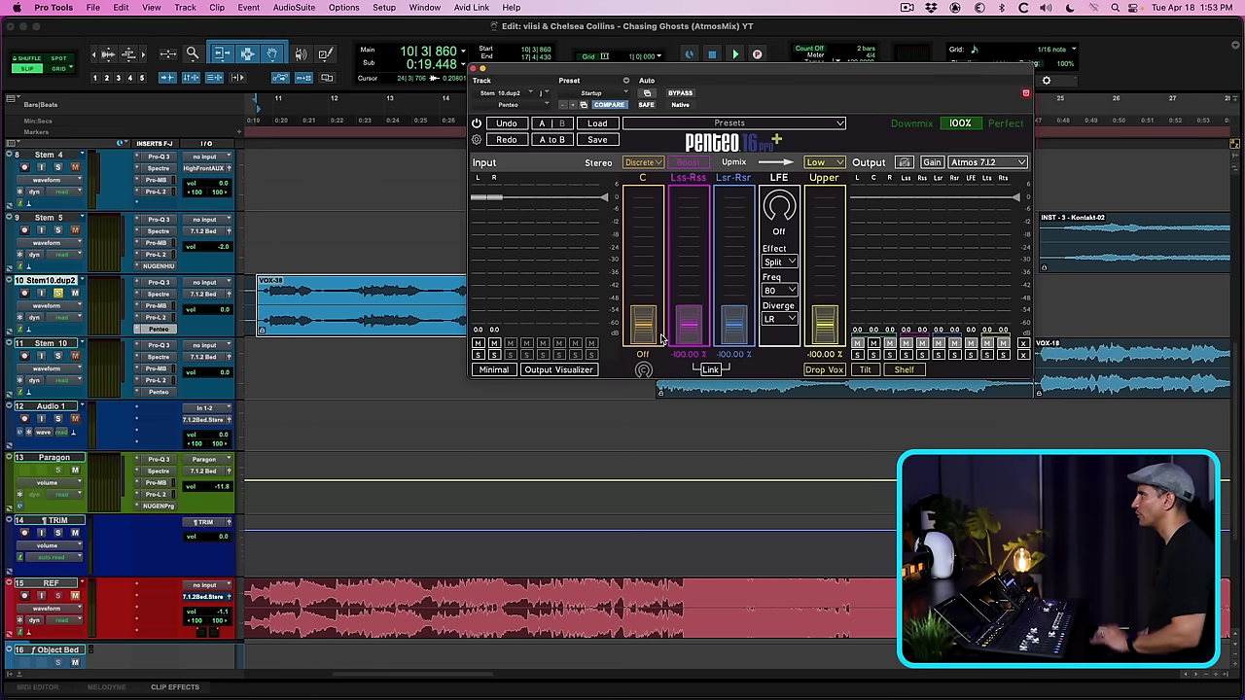
key(space)
drag(641, 318, 639, 200)
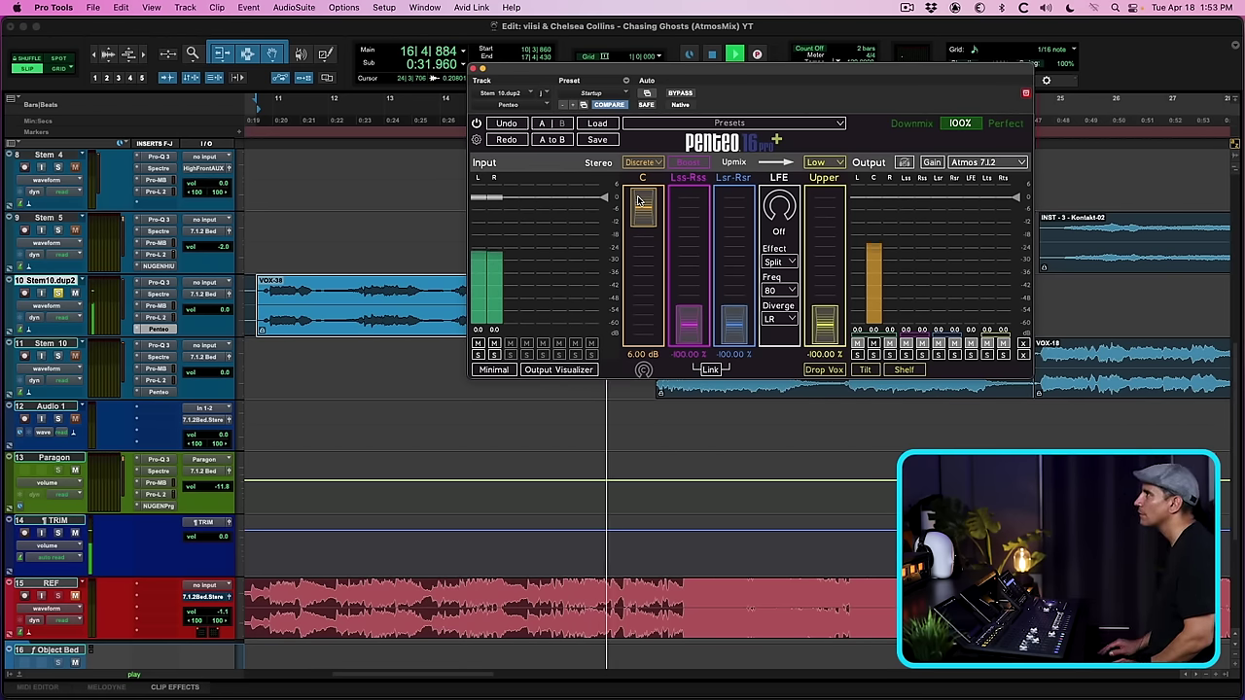
key(space)
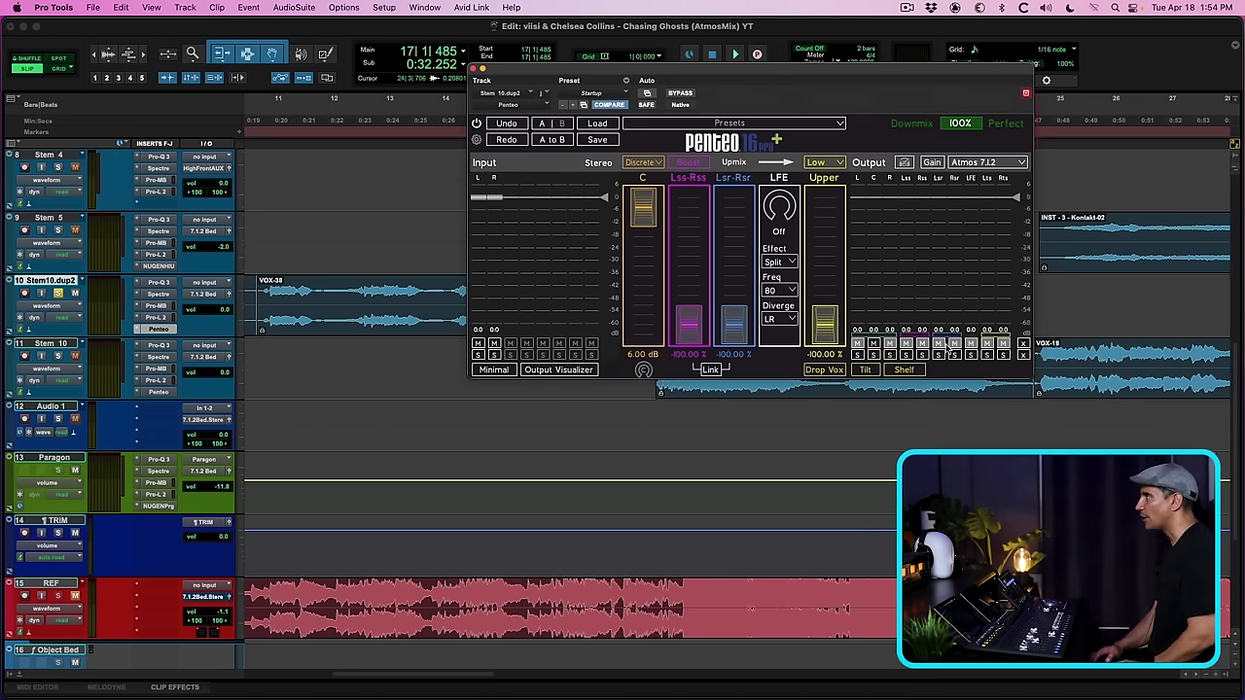
key(super+w)
- Select the VOX-22 clip, solo the Stem 10 track and open its Penteo plug-in
click(834, 392)
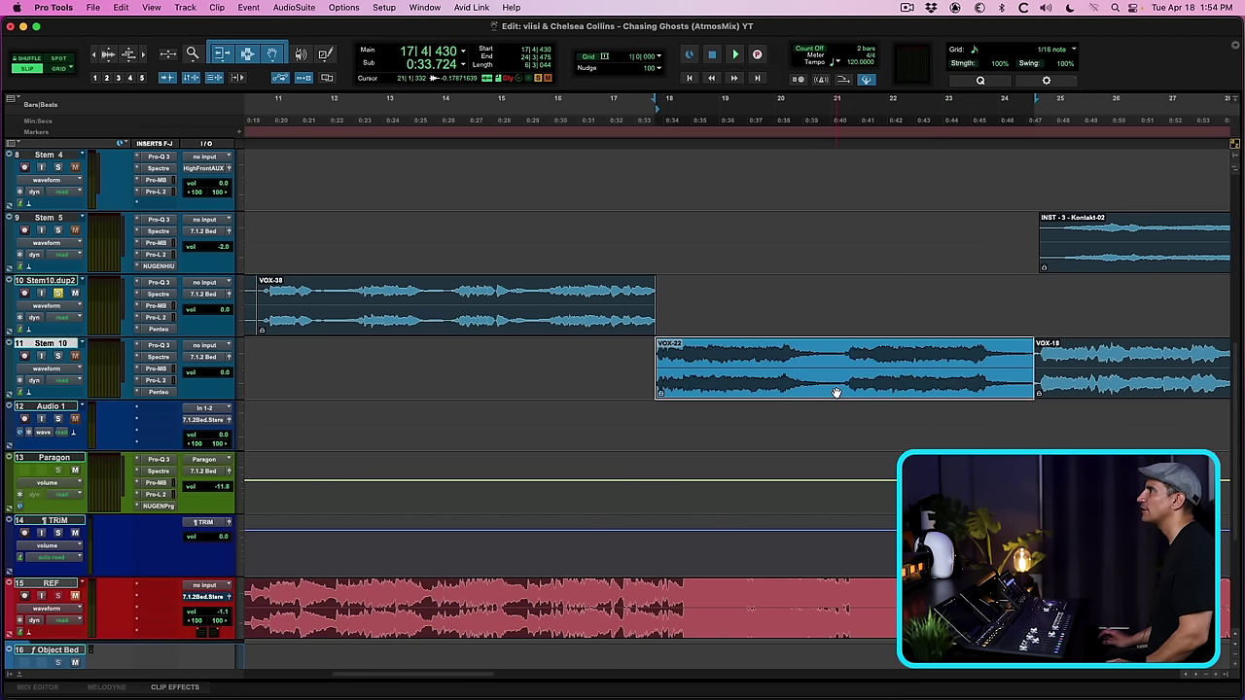
click(57, 356)
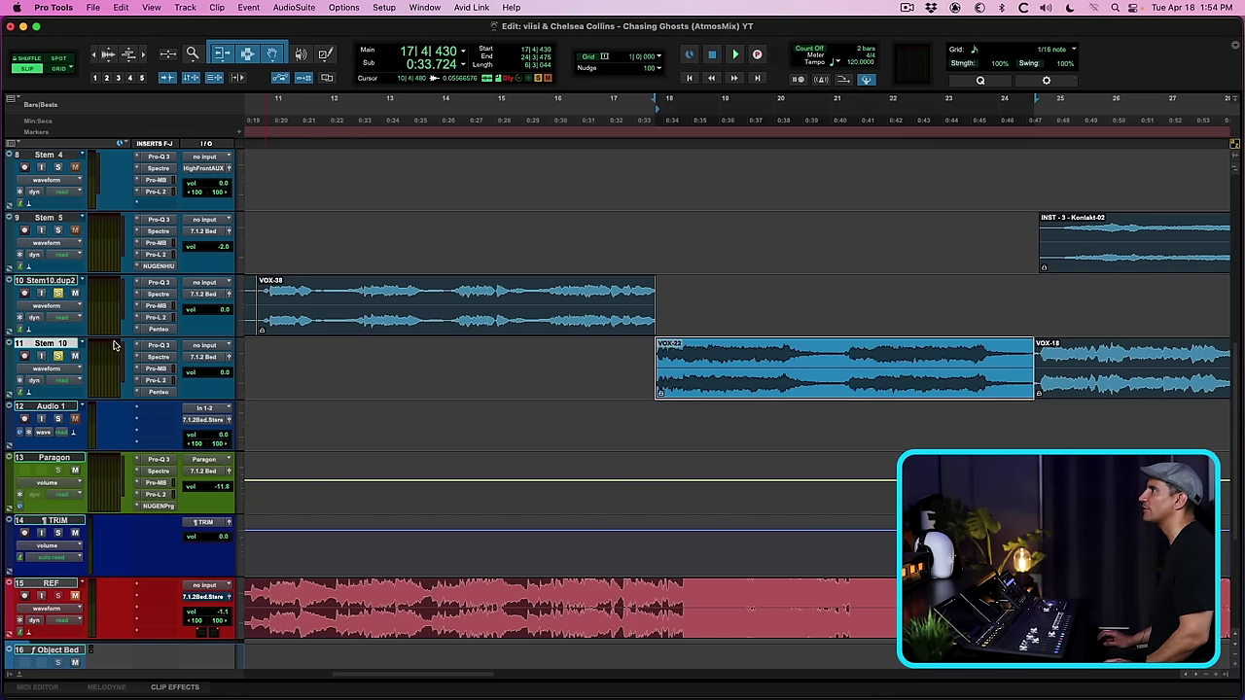
click(158, 392)
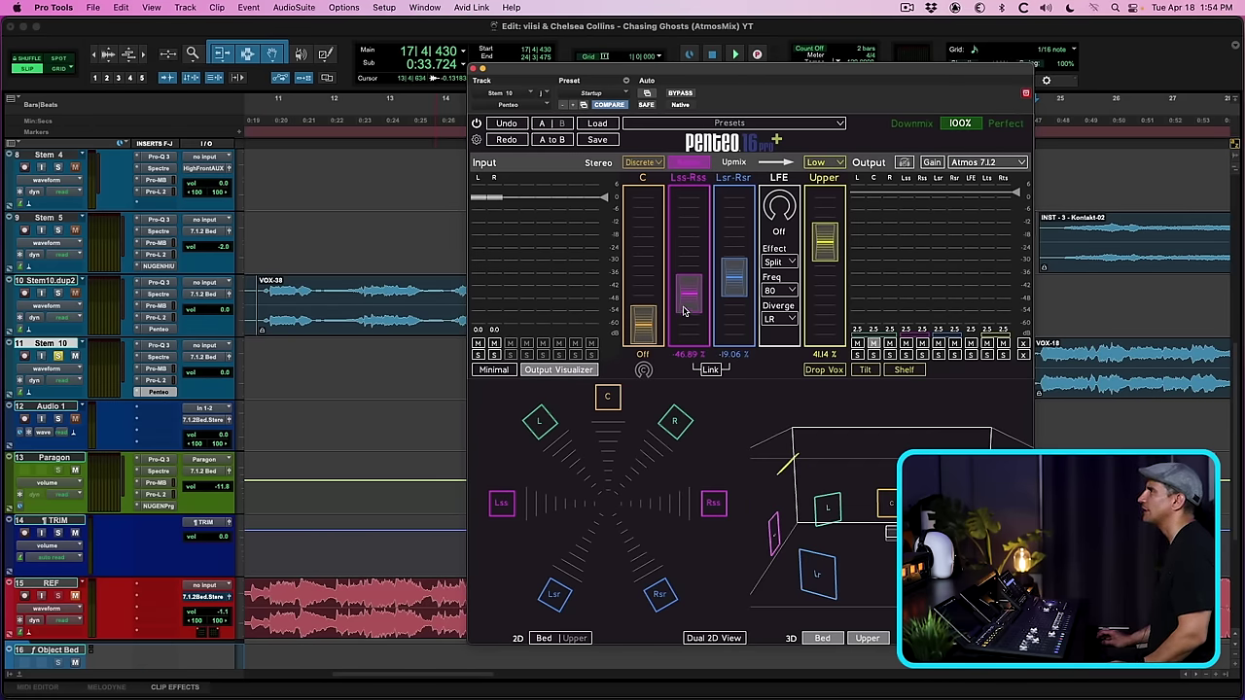
- Adjust Stem 10's Penteo levels while auditioning VOX-22: Lss-Rss about -24.19 %, Lsr-Rsr about -20.94 % and Upper about 24.49 %
drag(683, 311, 688, 298)
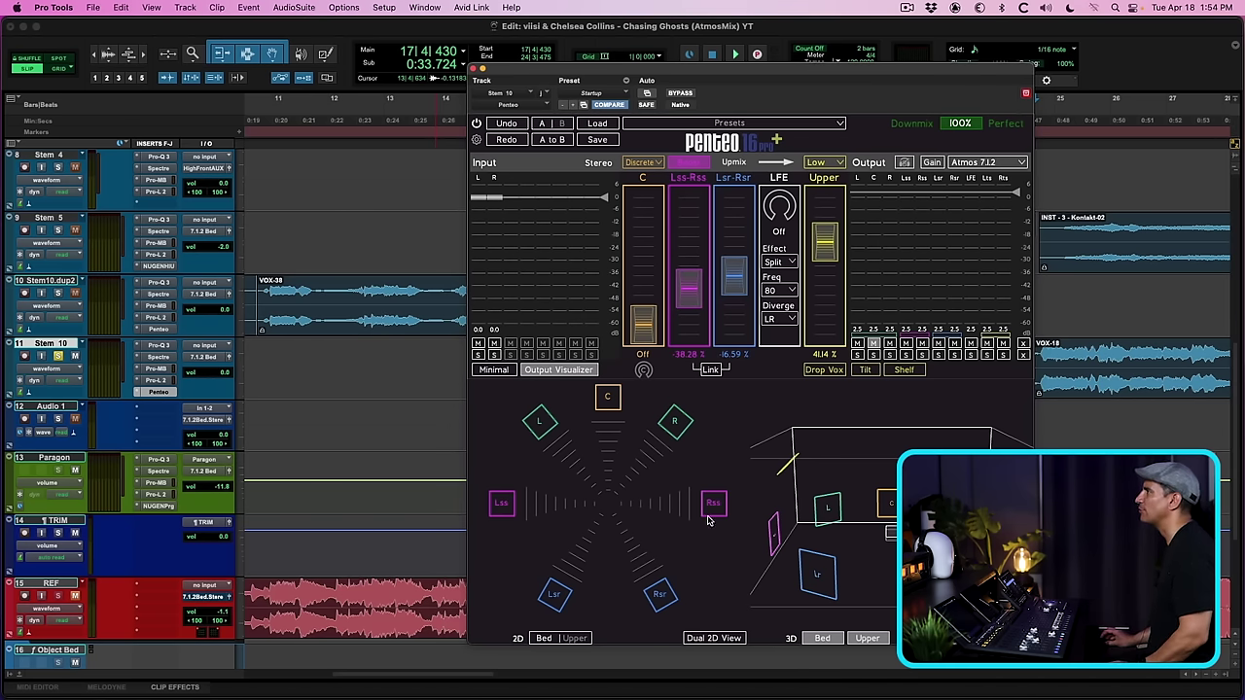
drag(732, 285, 737, 284)
drag(823, 241, 822, 254)
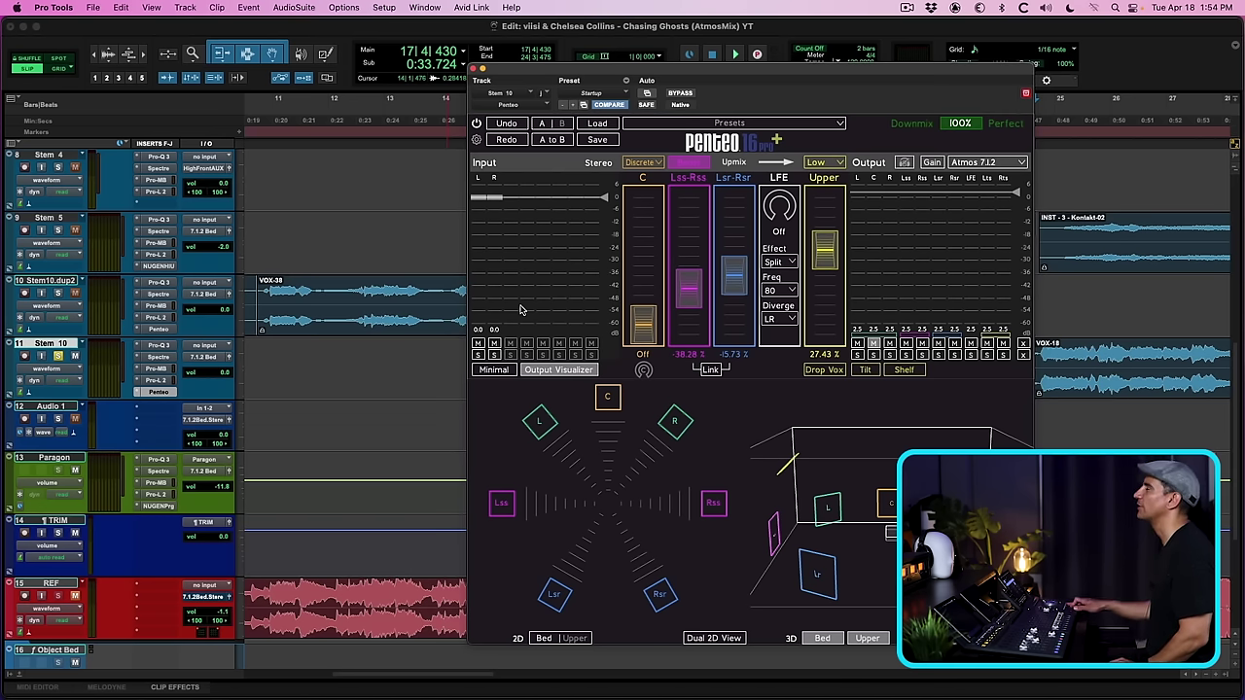
key(space)
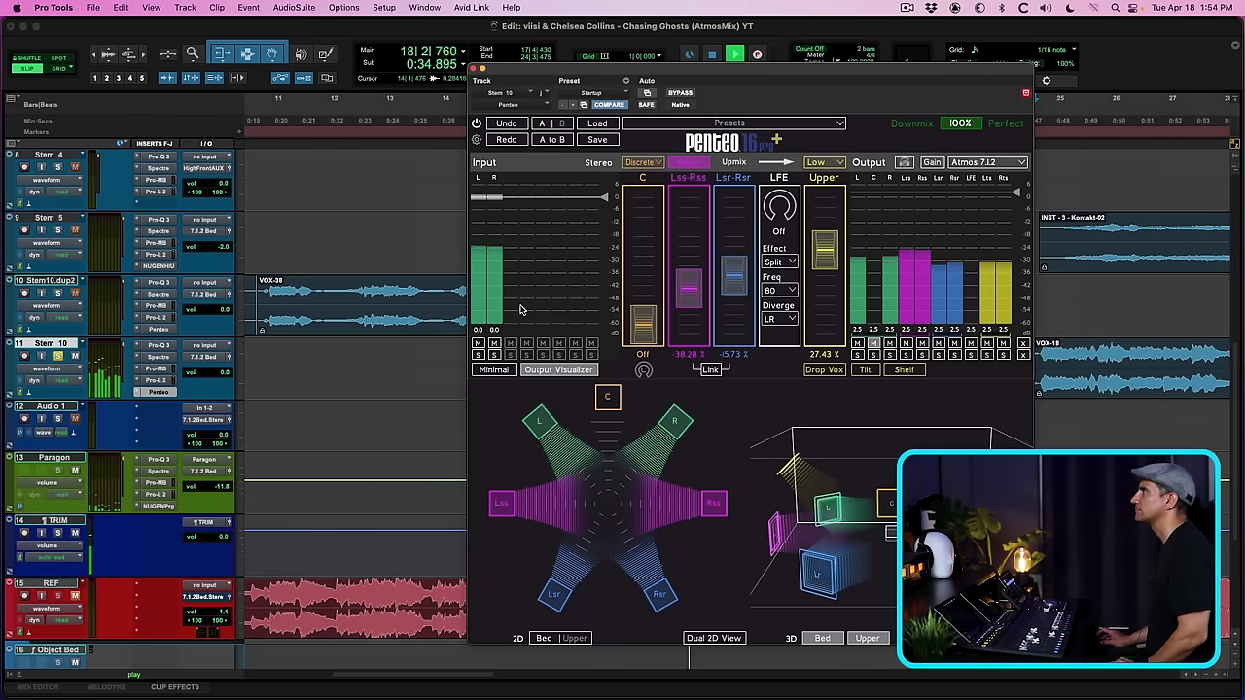
drag(687, 289, 687, 278)
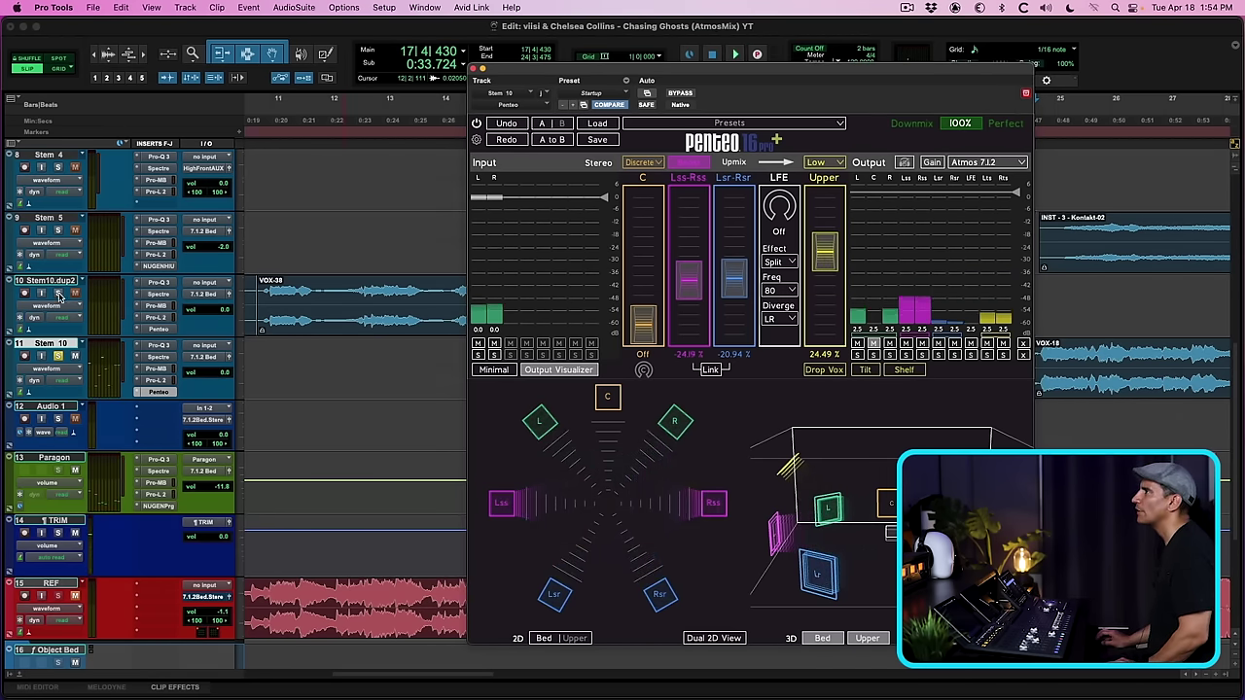
- Solo Stem10.dup2 alongside Stem 10, and switch to the Dolby Atmos Renderer with the playback start placed at 13|4|723
click(57, 293)
click(385, 321)
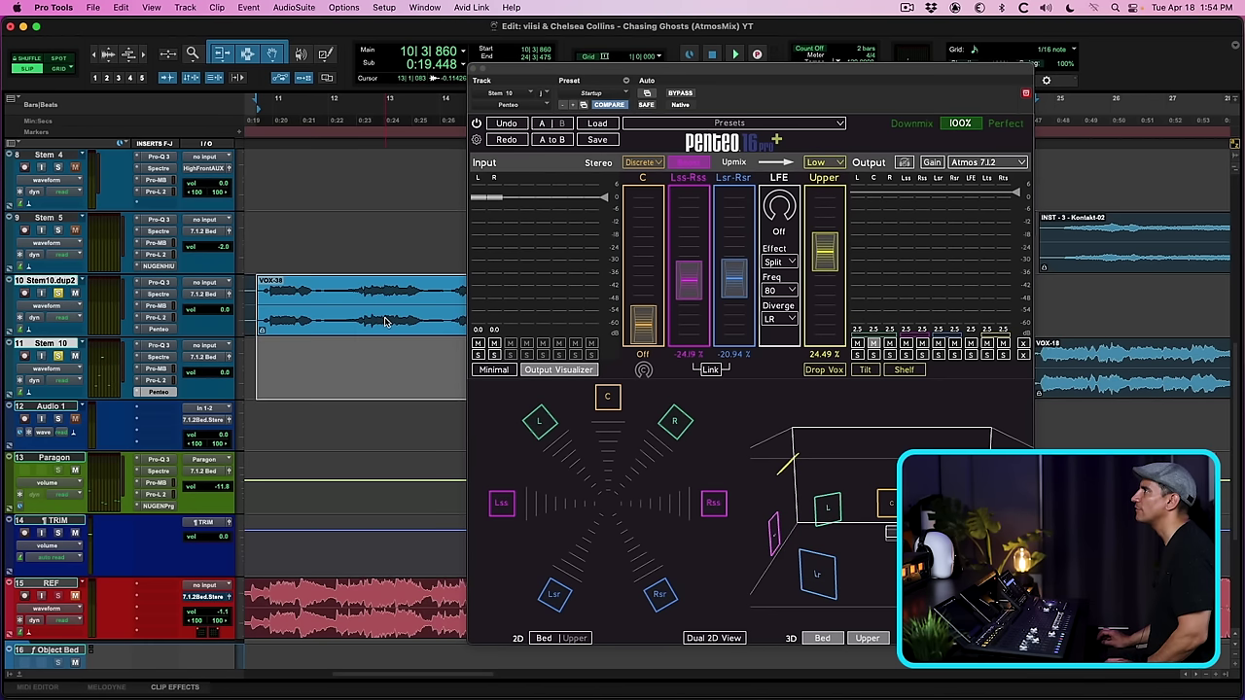
click(436, 357)
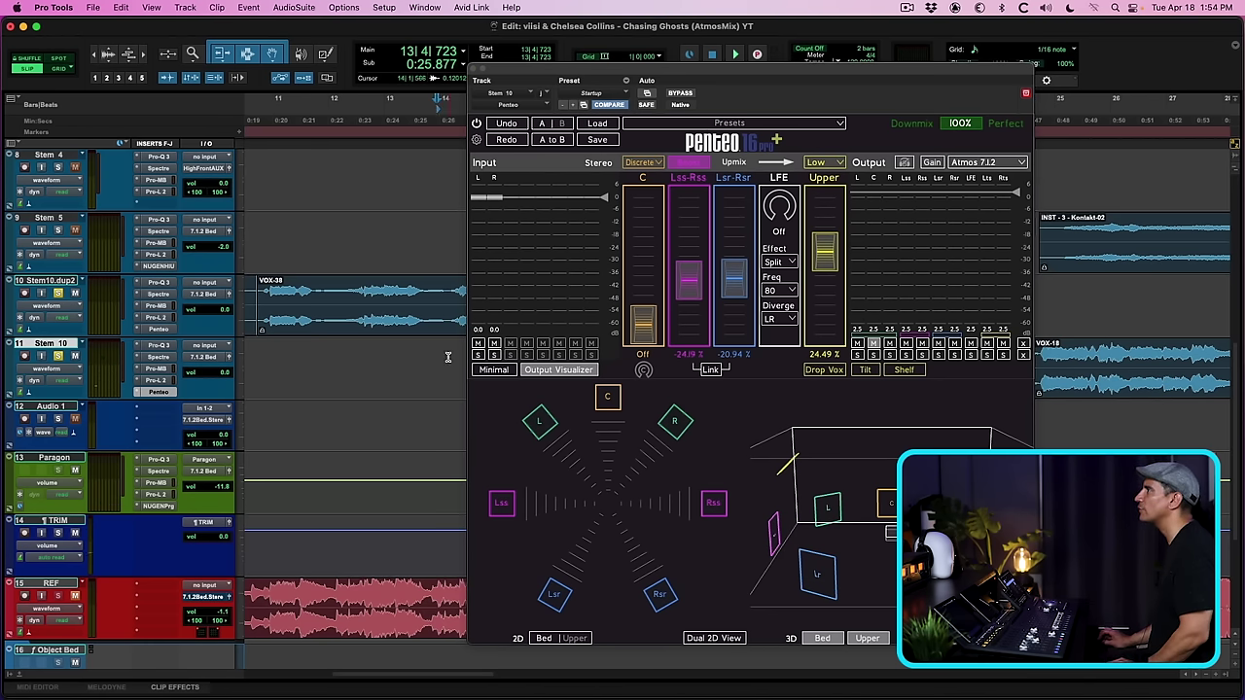
key(super+Tab)
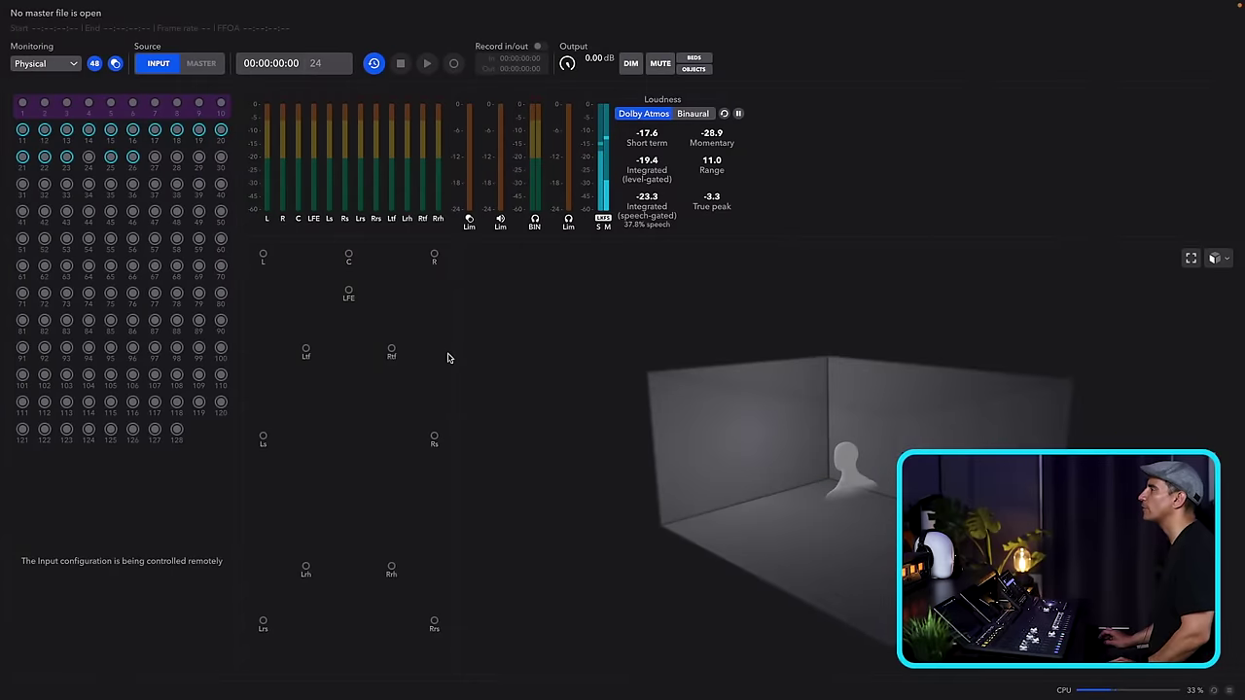